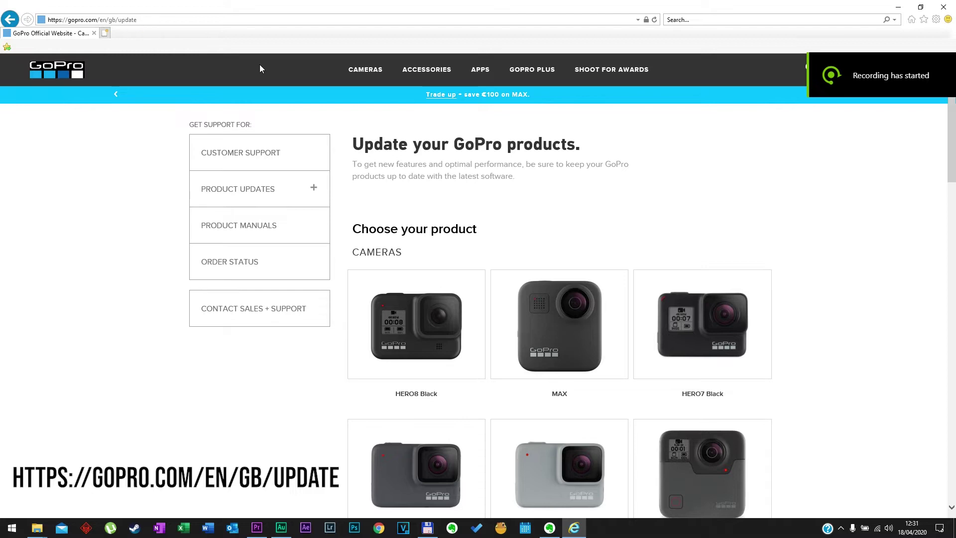
Scroll to the HERO3+ camera and choose to update it manually
scroll(491, 292, "down", 10)
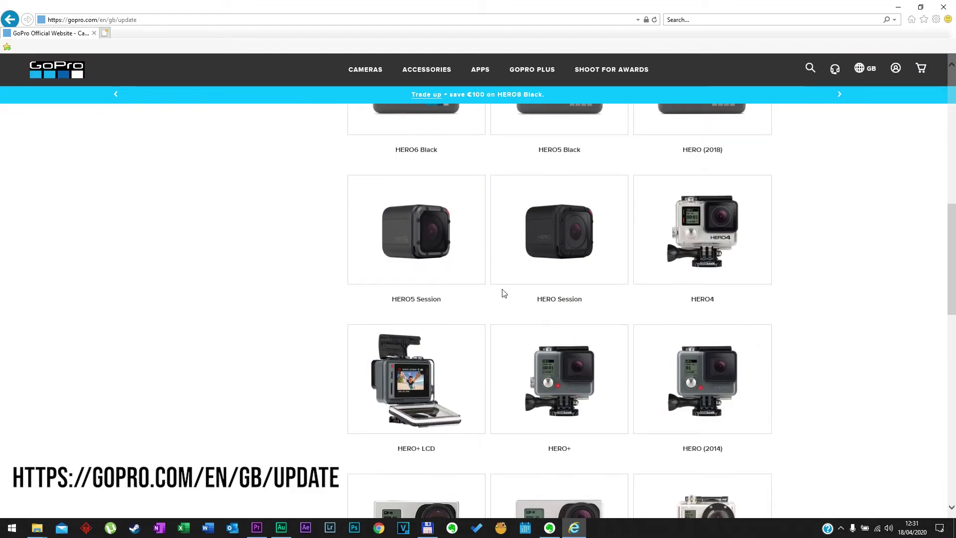
scroll(502, 293, "down", 4)
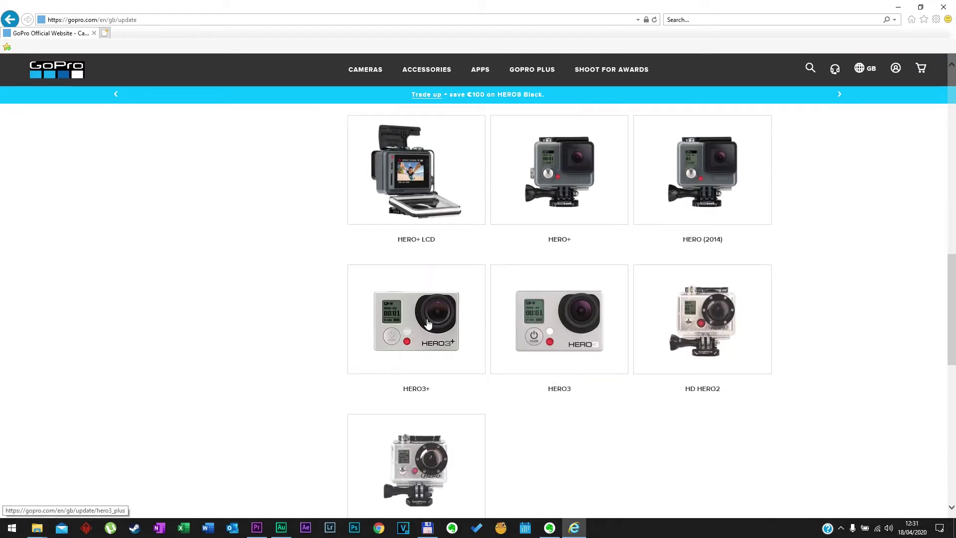
left_click(427, 322)
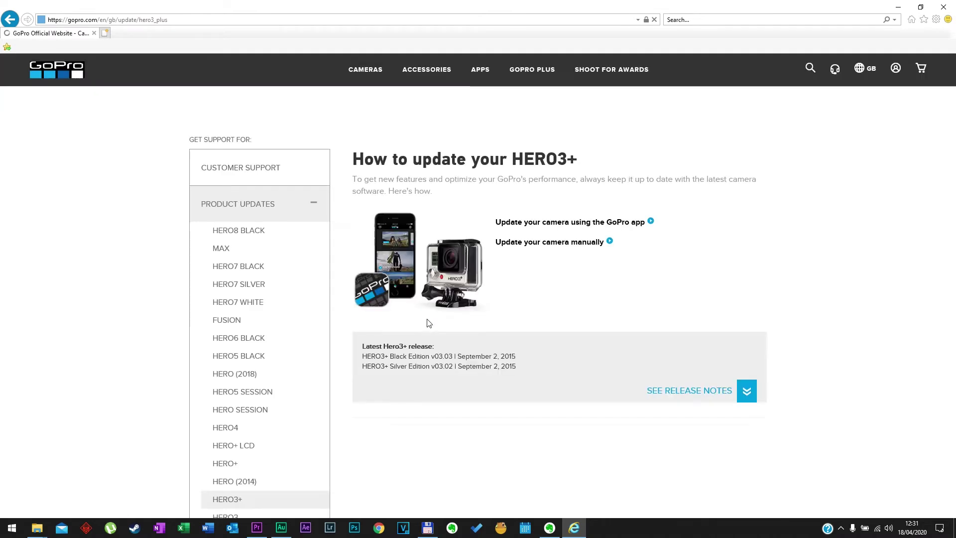
left_click(539, 246)
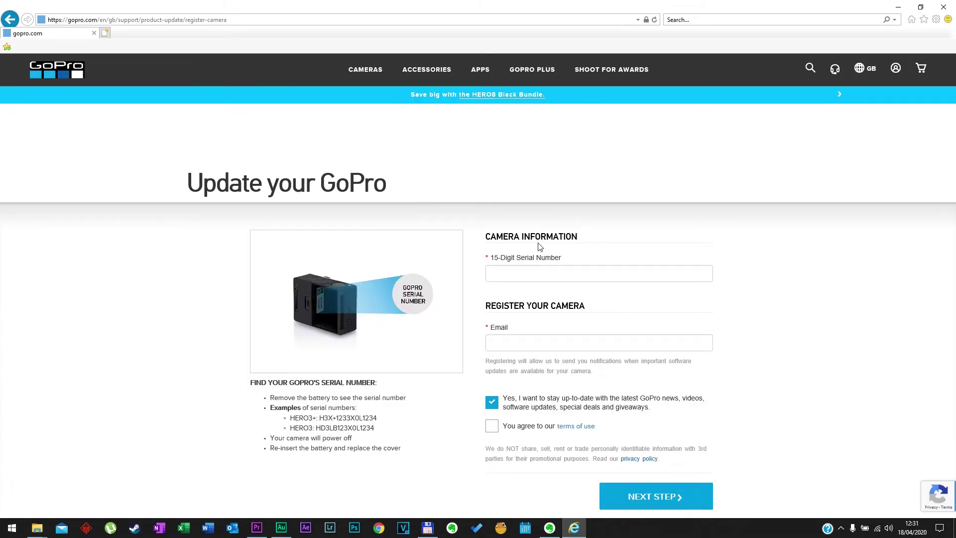
Enter the camera's serial number and e-mail, opt out of GoPro news, and submit the registration
left_click(550, 275)
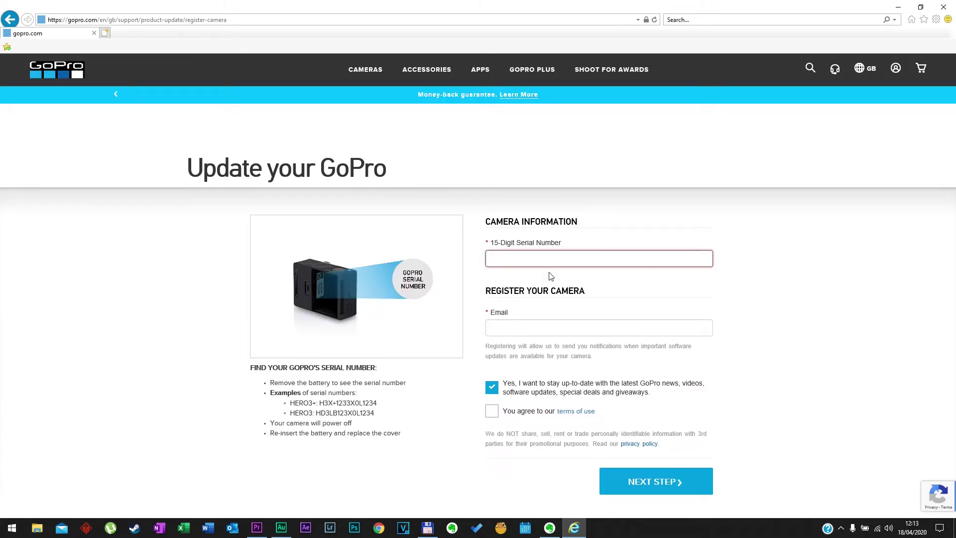
type("h3b+b01140")
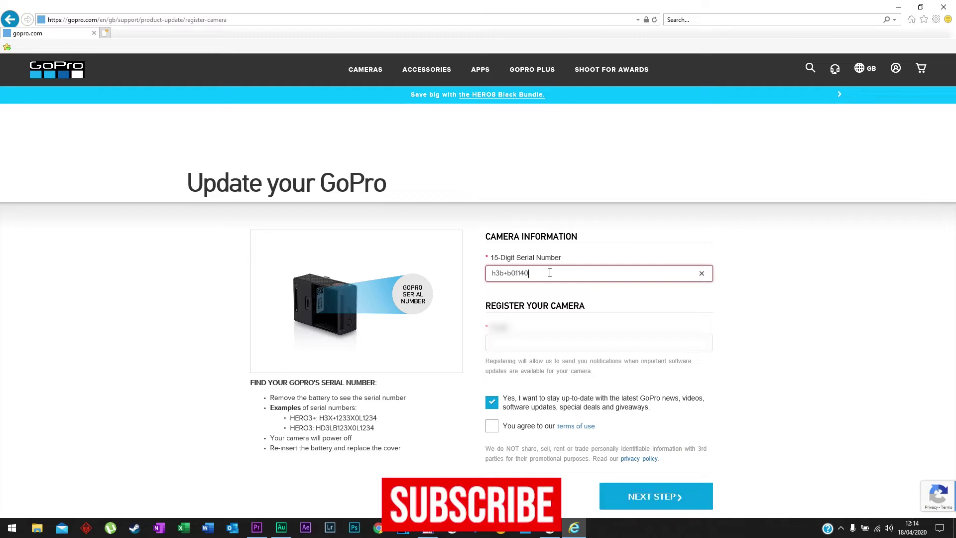
type("efbd4")
key("Tab")
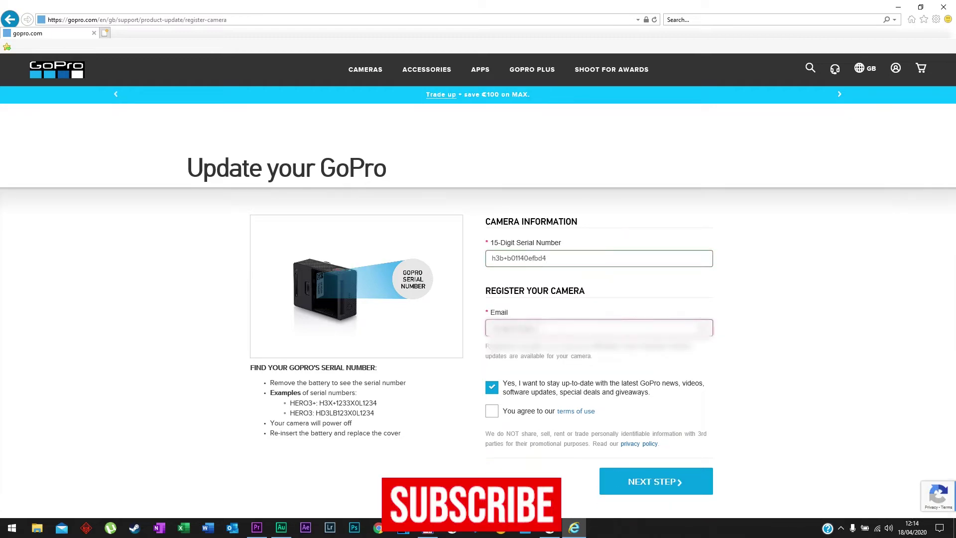
left_click(491, 402)
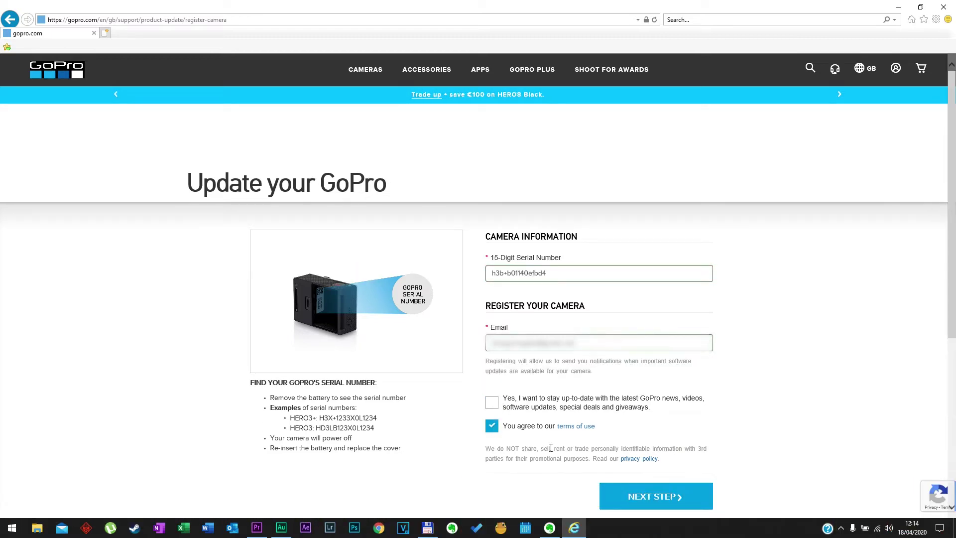
left_click(692, 496)
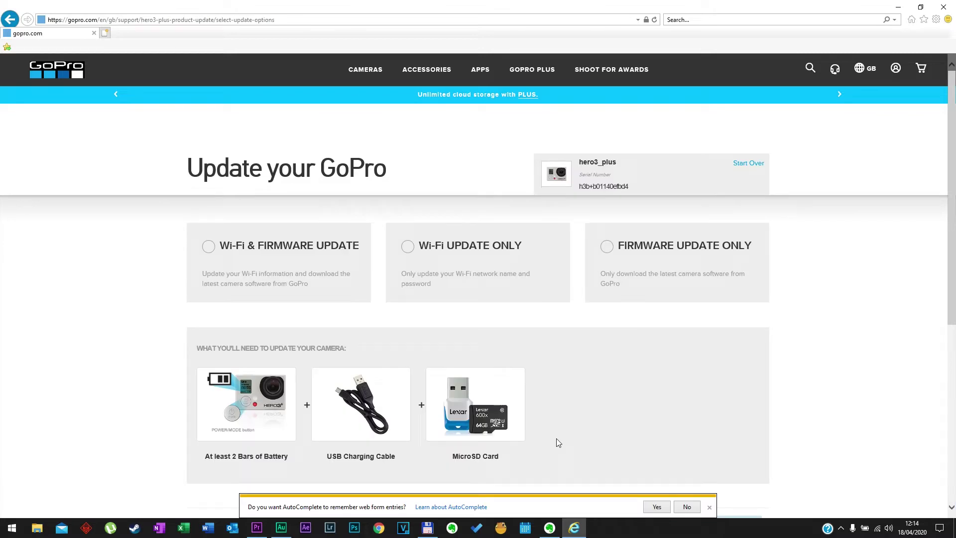
Decline AutoComplete and choose the Wi-Fi & Firmware update for the HERO3+
left_click(687, 506)
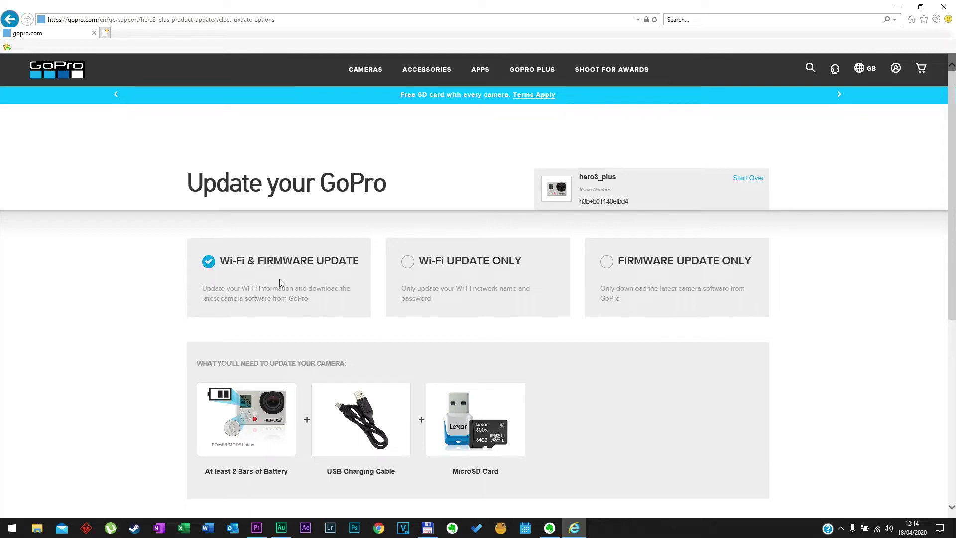
scroll(600, 405, "down", 3)
left_click(692, 401)
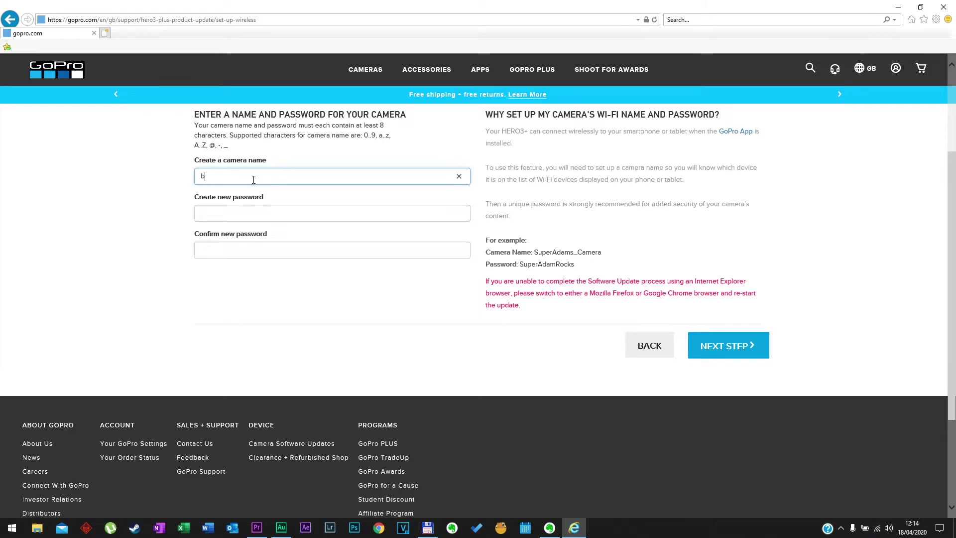
Set the camera's Wi-Fi name and confirmed password, then download the update archive
type("_gopro")
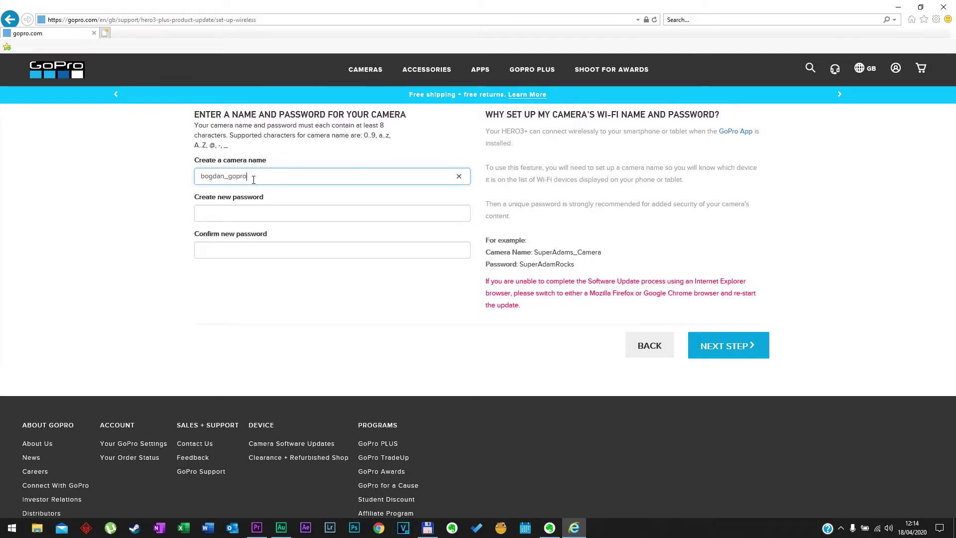
key("Tab")
type("●●●●●●●●●●●")
left_click(267, 262)
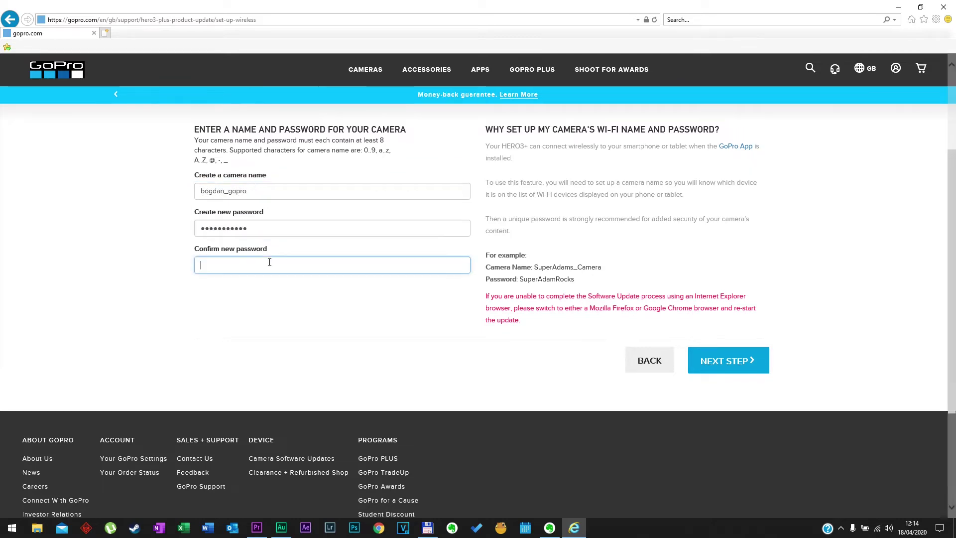
type("●●●●●●●●●●●")
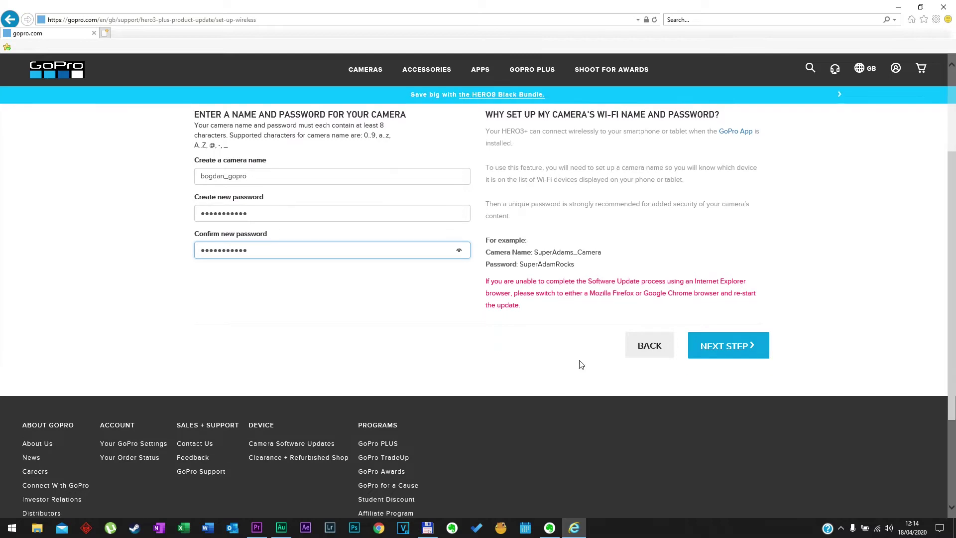
left_click(713, 351)
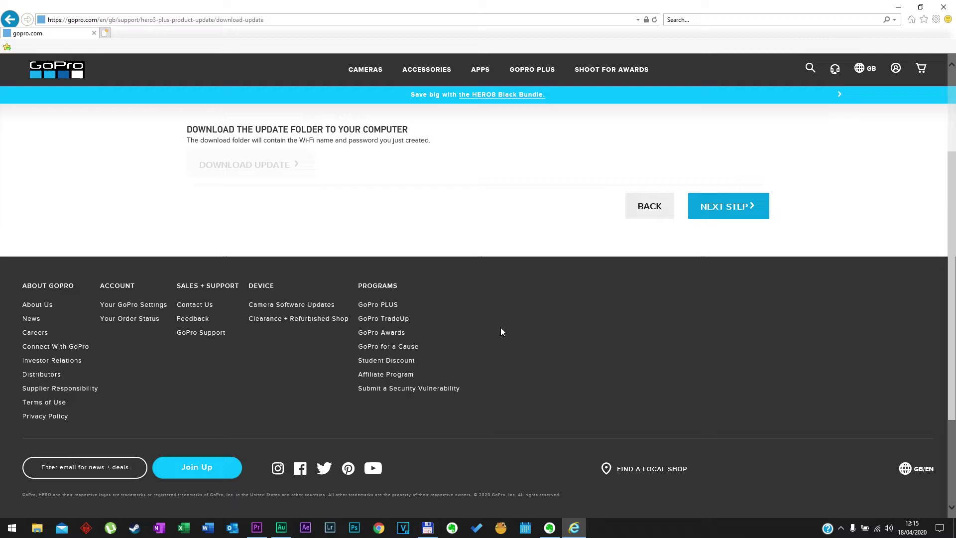
left_click(245, 165)
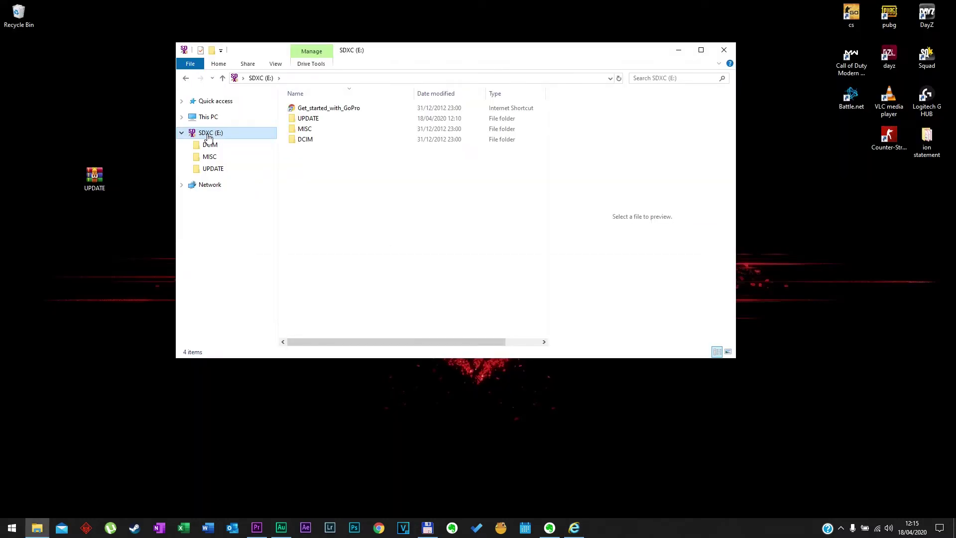
Quick-format the SDXC (E:) card as exFAT, confirming the erase warning
right_click(209, 137)
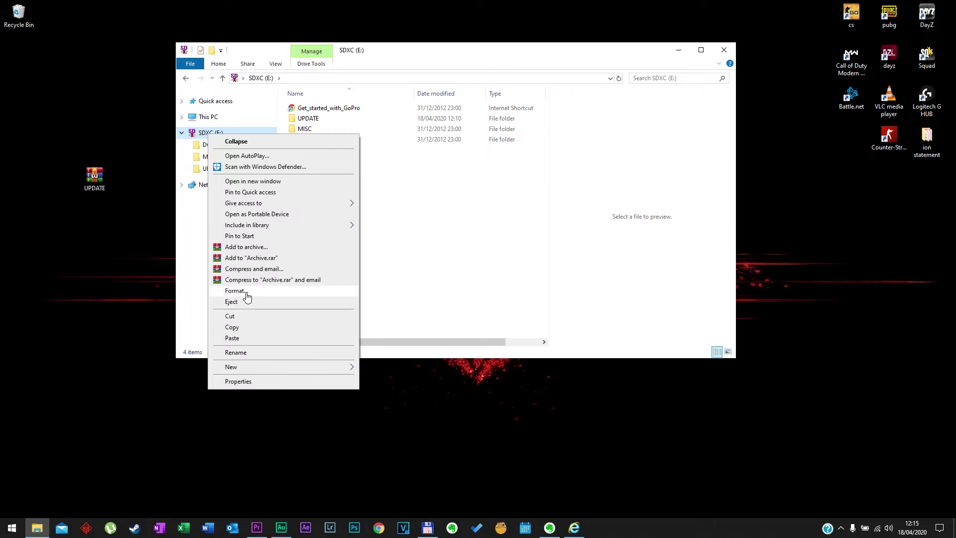
left_click(271, 290)
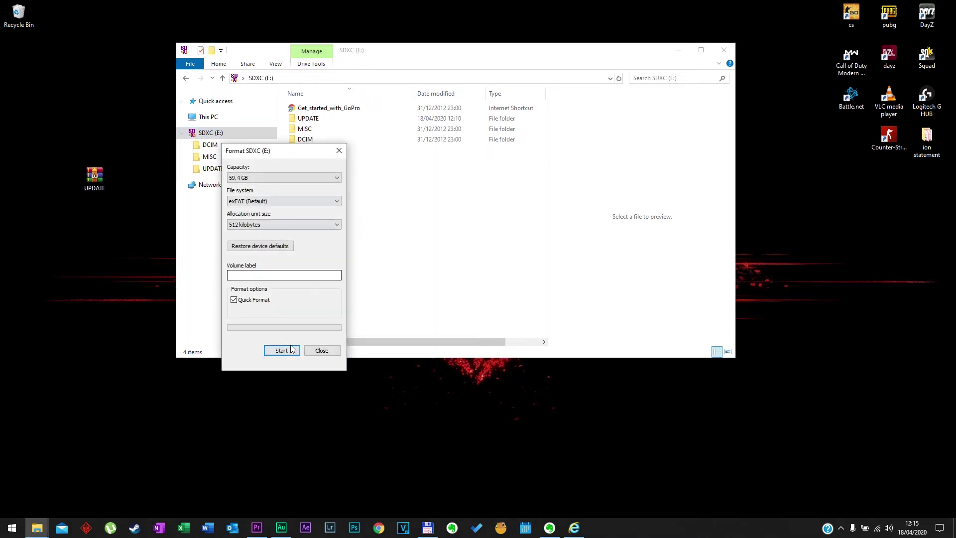
left_click(292, 349)
left_click(498, 268)
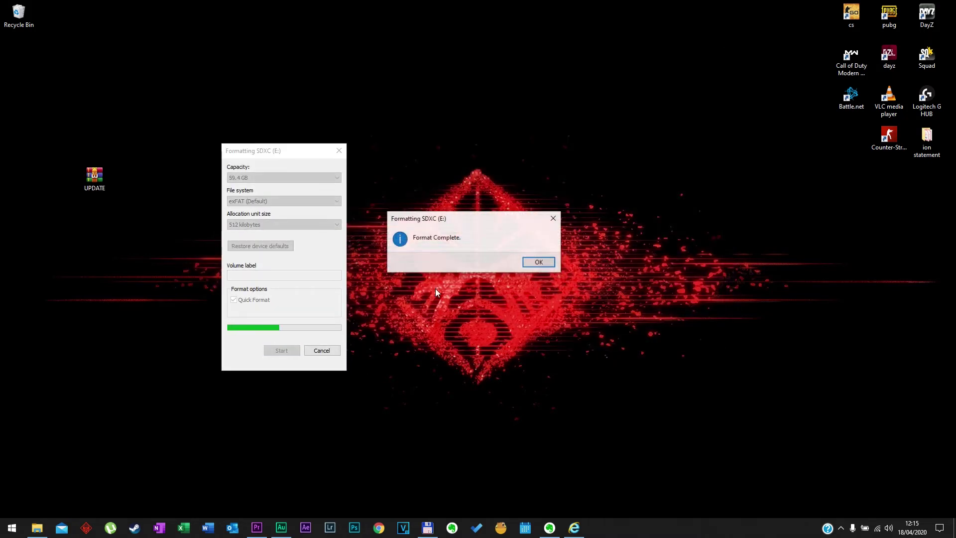
left_click(528, 265)
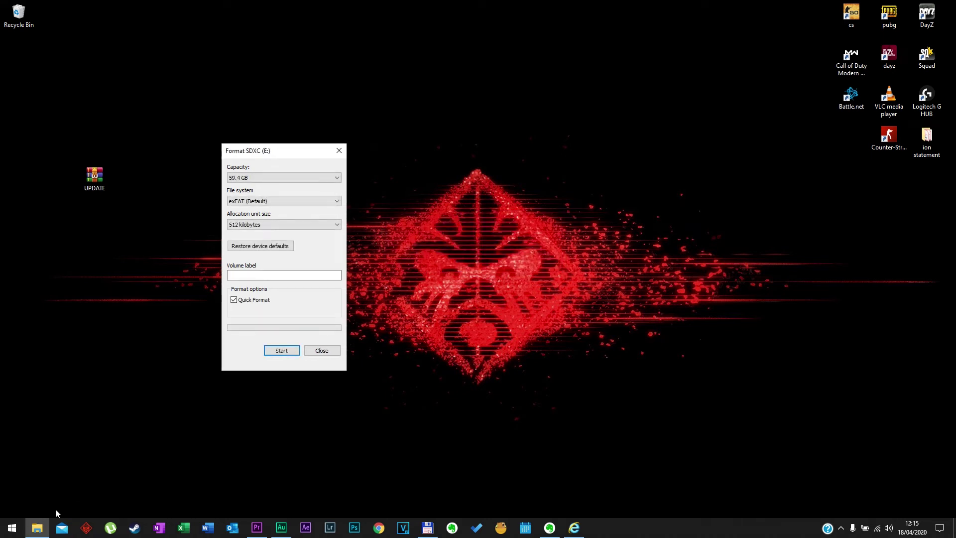
left_click(320, 351)
Create a new folder named UPDATE on the SDXC (E:) card
right_click(376, 199)
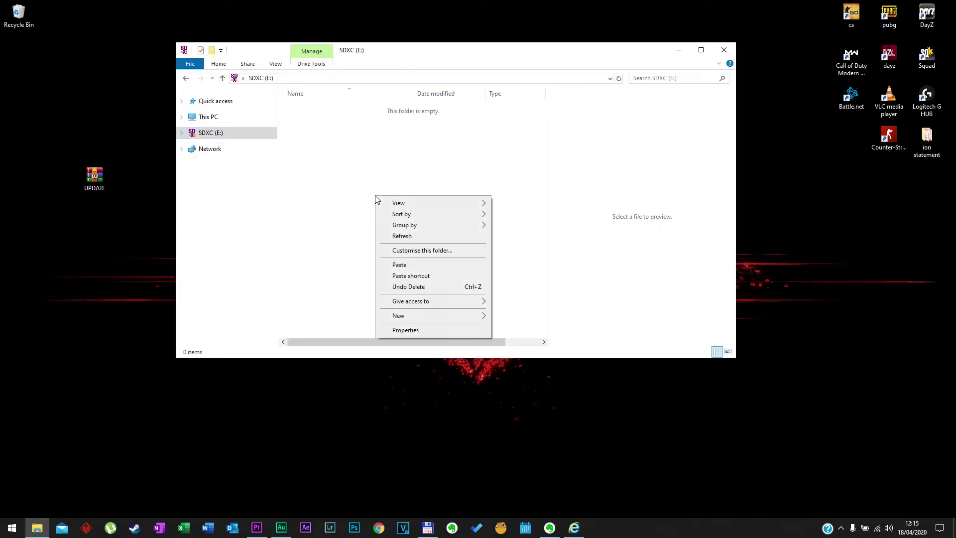
mouse_move(418, 313)
left_click(512, 316)
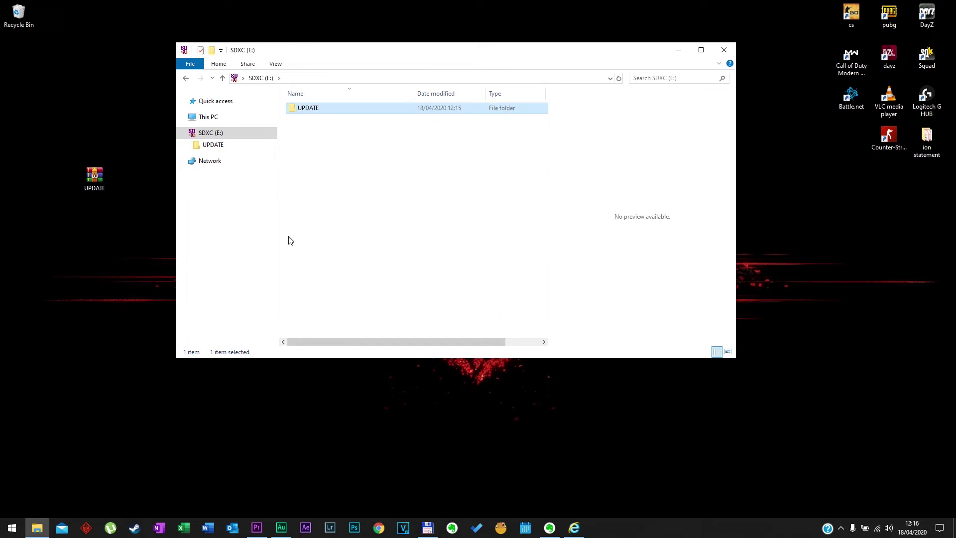
Extract the files from the downloaded UPDATE archive on the desktop
left_click(100, 183)
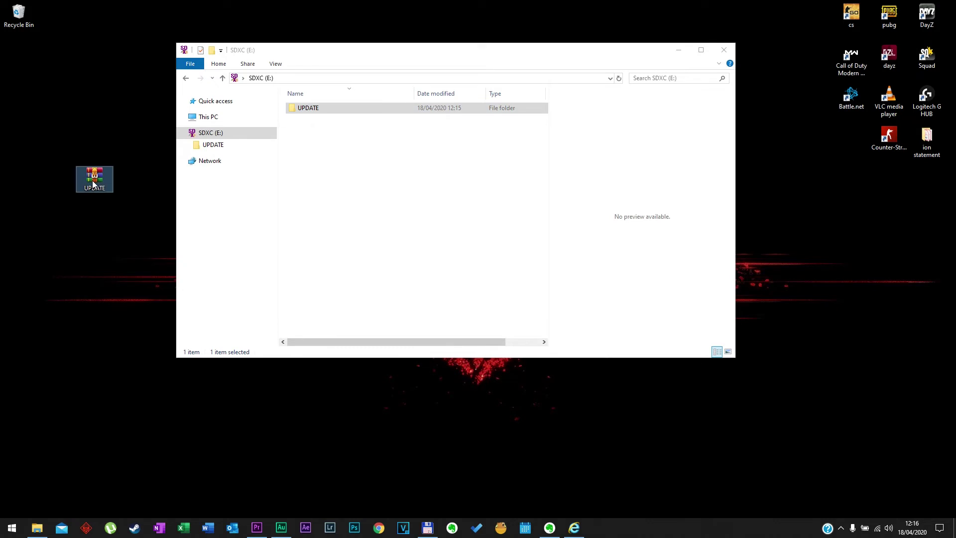
right_click(93, 183)
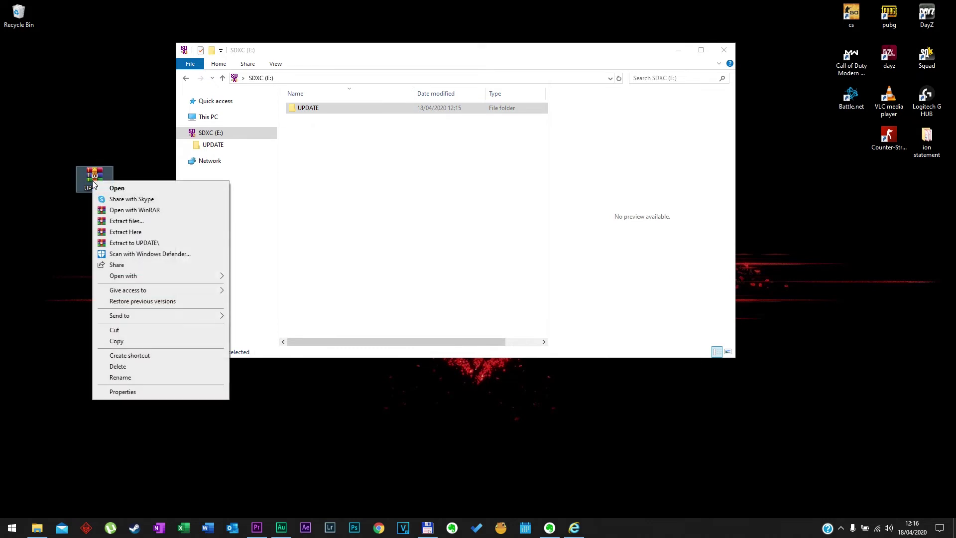
left_click(140, 222)
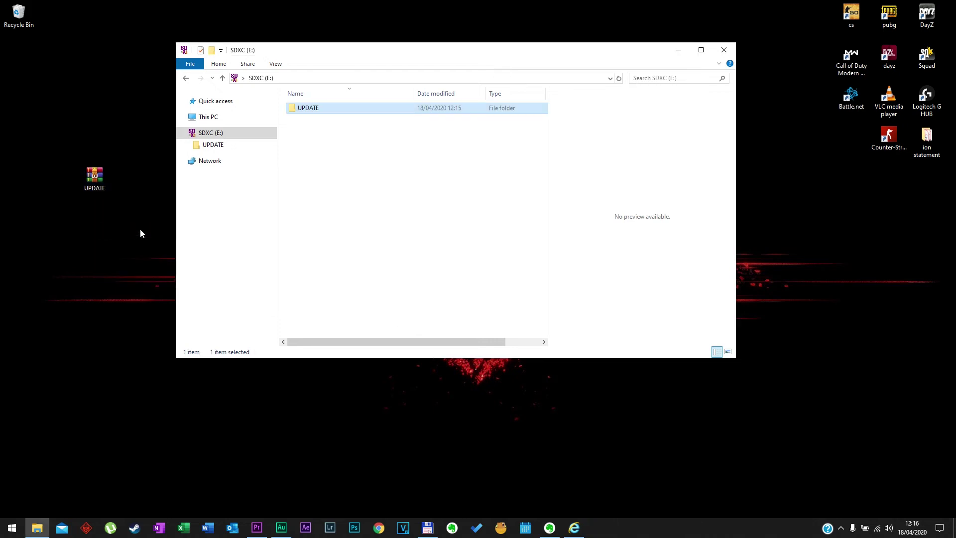
Copy settings.in, HD3.11-firmware.bin, WF3.11-app.bin and update.11 into the card's UPDATE folder
left_click_drag(49, 52, 6, 195)
right_click(15, 180)
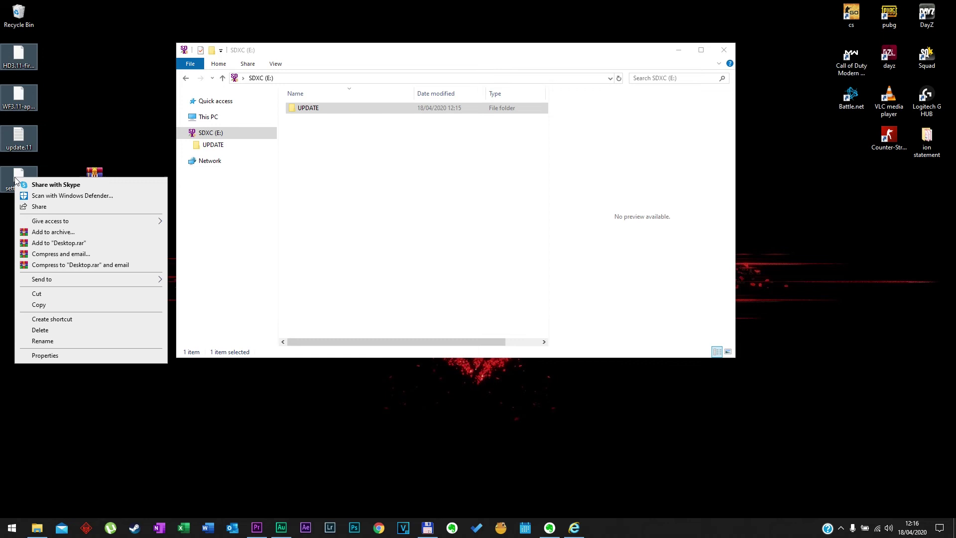
left_click(54, 305)
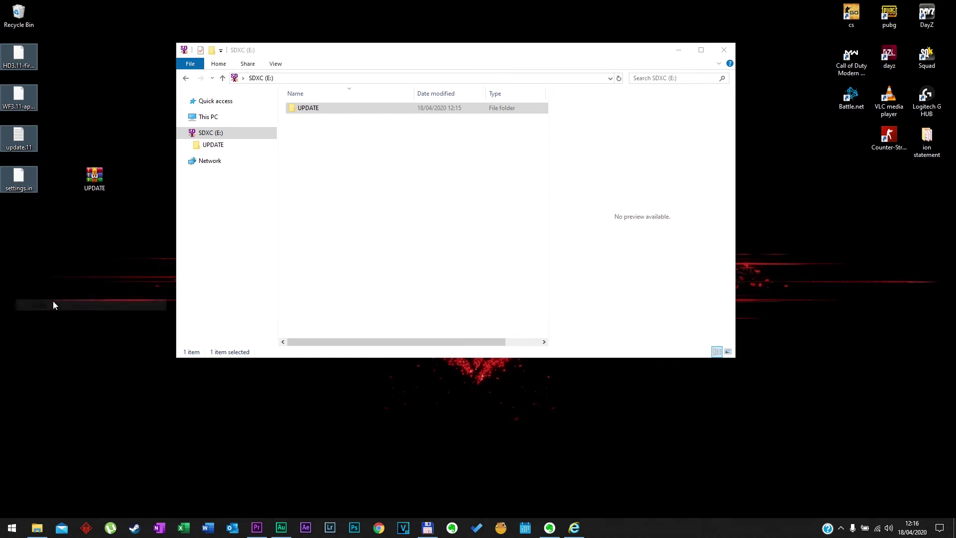
double_click(311, 108)
right_click(340, 163)
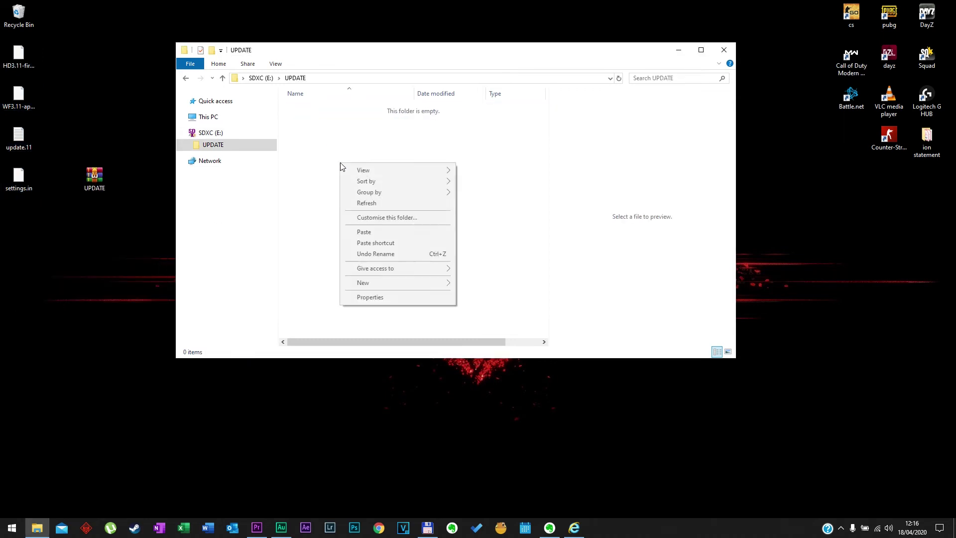
left_click(357, 235)
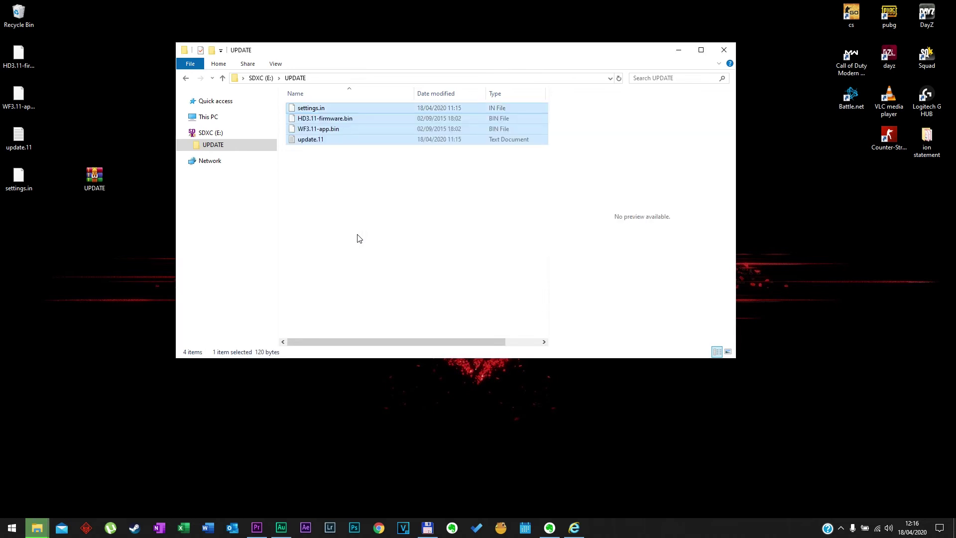
left_click(357, 234)
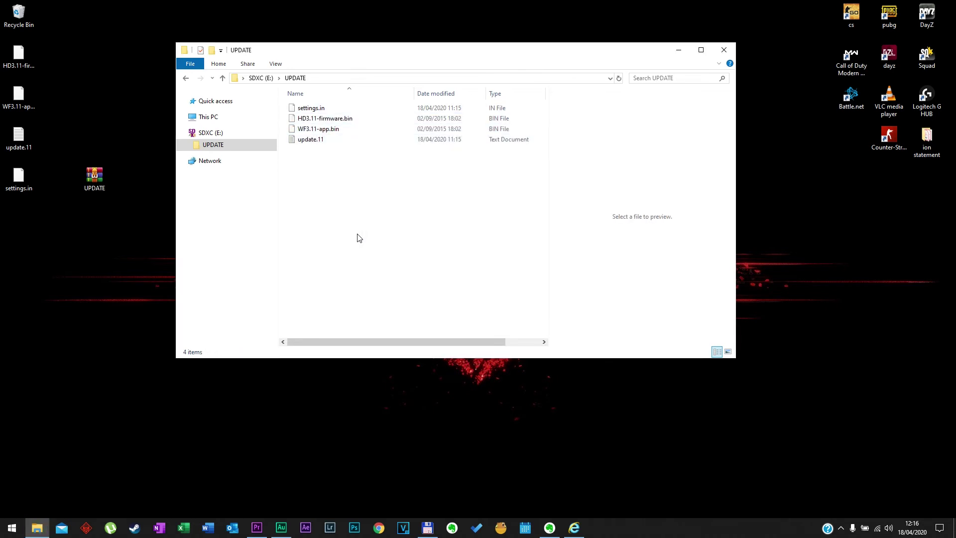
left_click(210, 133)
Bring up the SDXC (E:) drive's options to eject the card
right_click(210, 135)
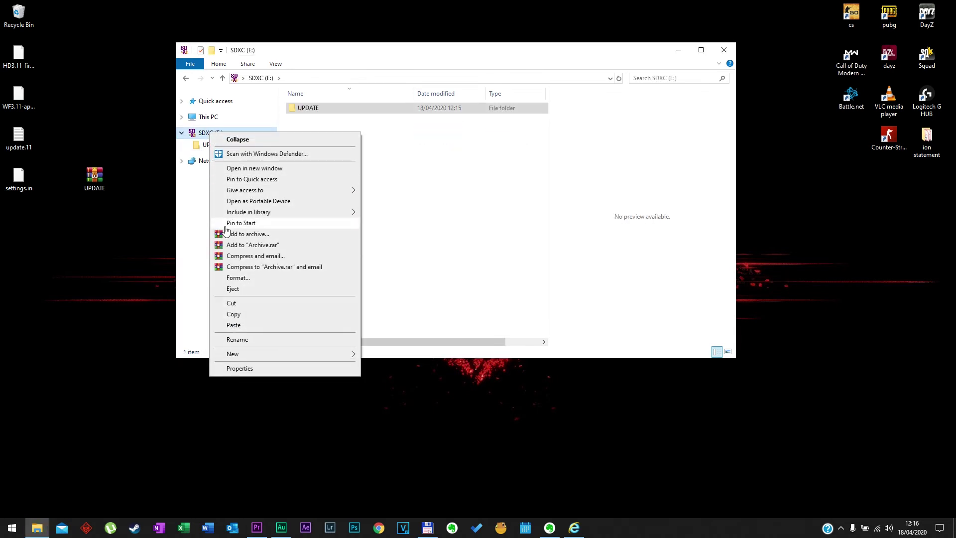